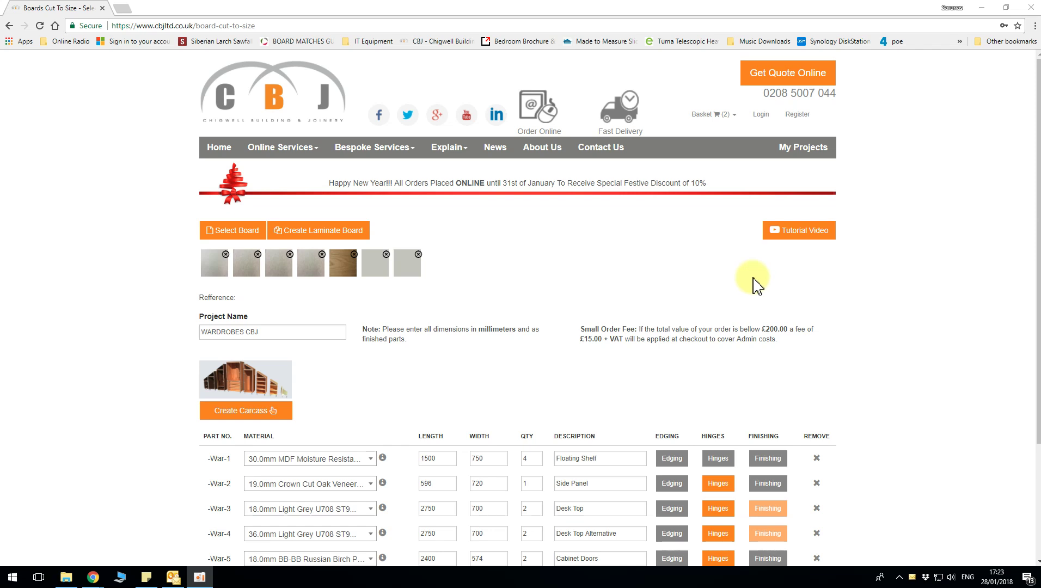
Generate the online quote for the WARDROBES CBJ project and review its board summary with the cut-out patterns
scroll(746, 283, down, 3)
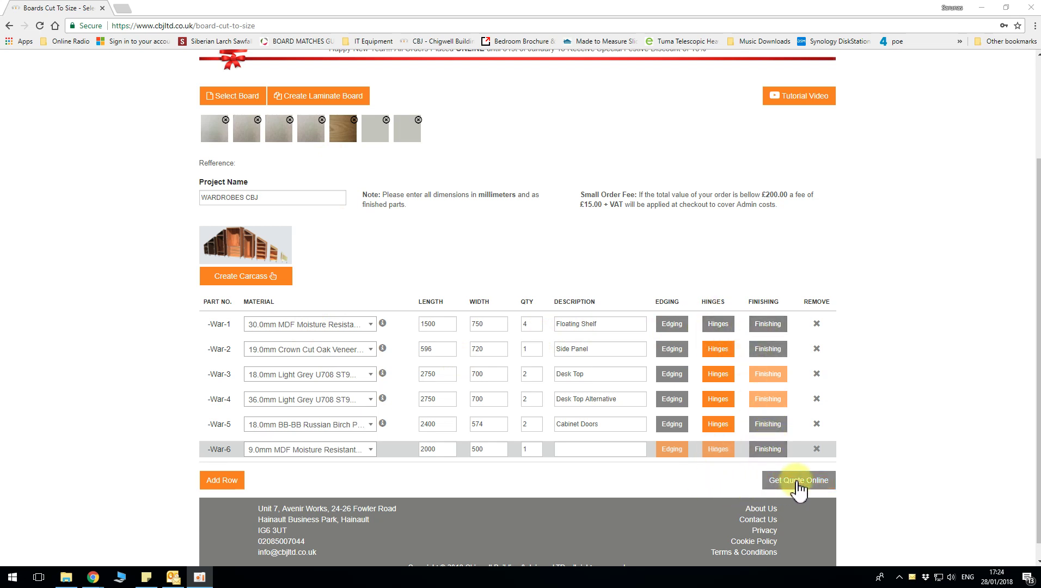
click(798, 482)
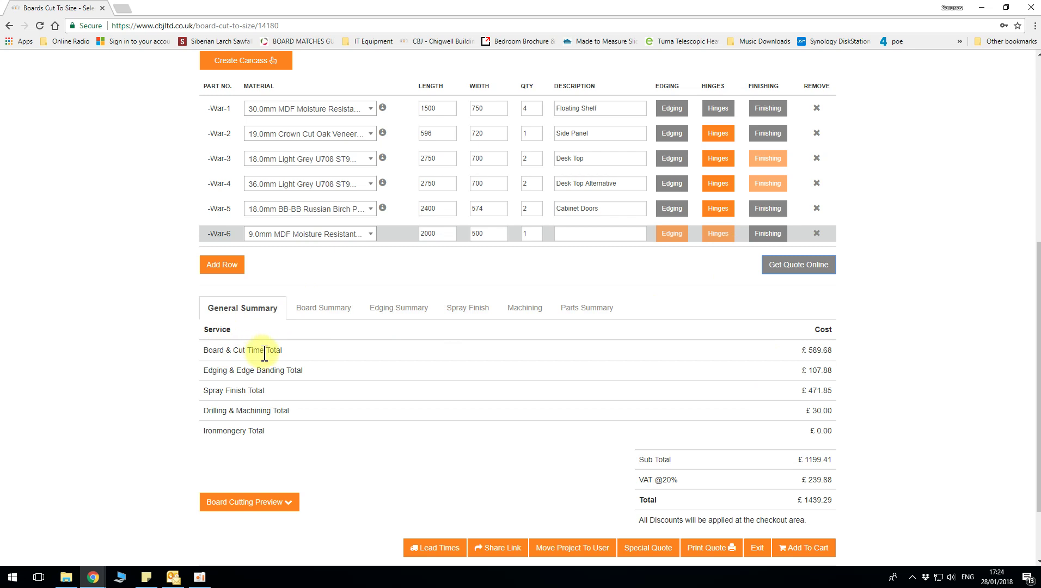
click(317, 310)
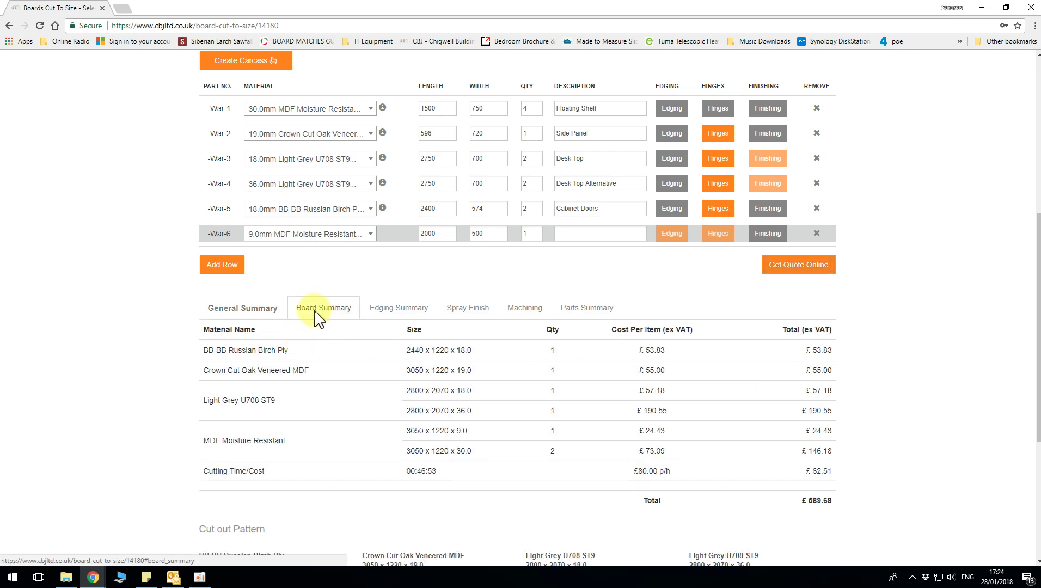
scroll(325, 315, down, 2)
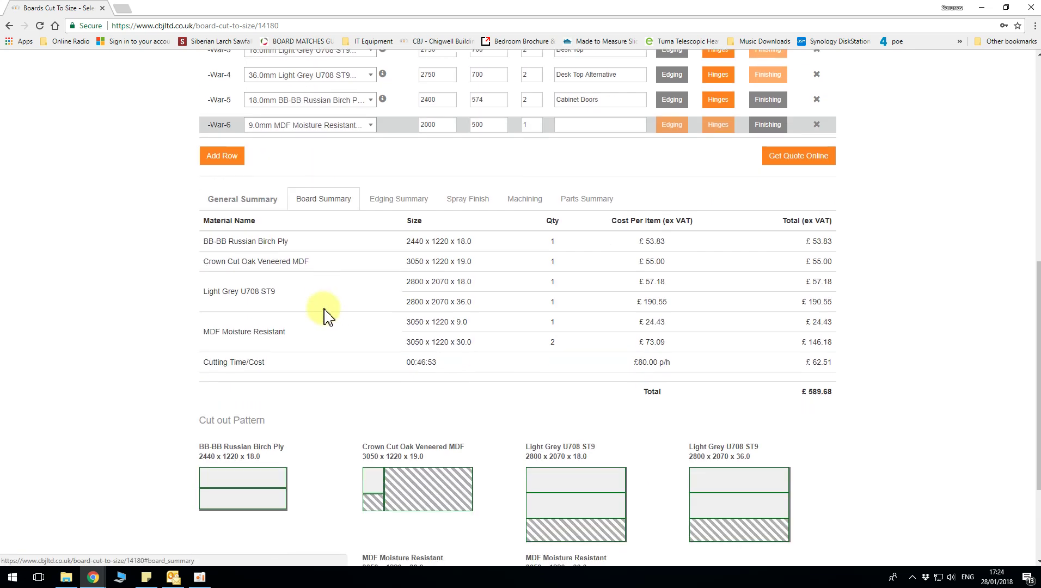
scroll(313, 326, down, 3)
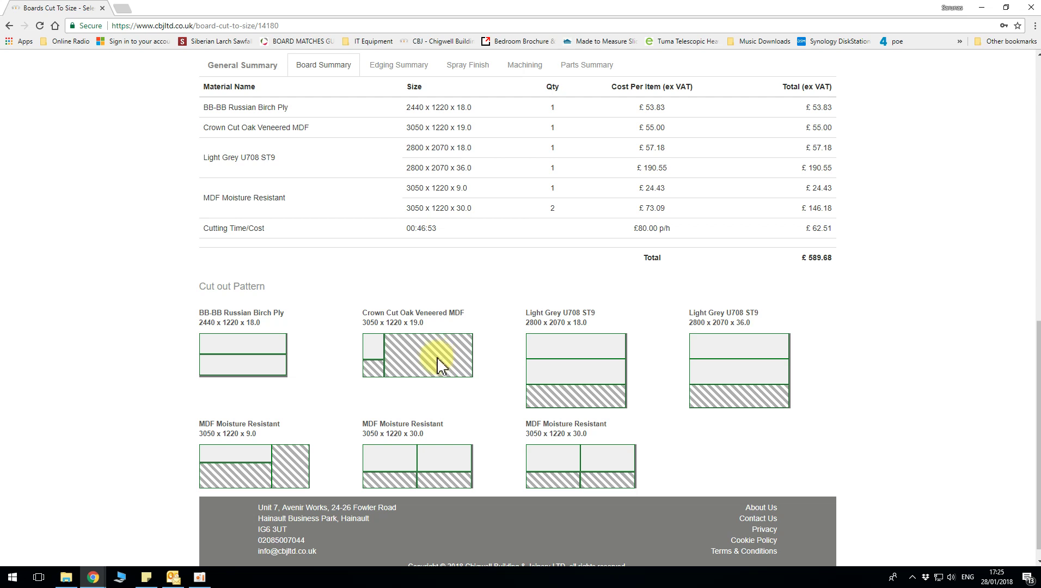
scroll(439, 364, up, 2)
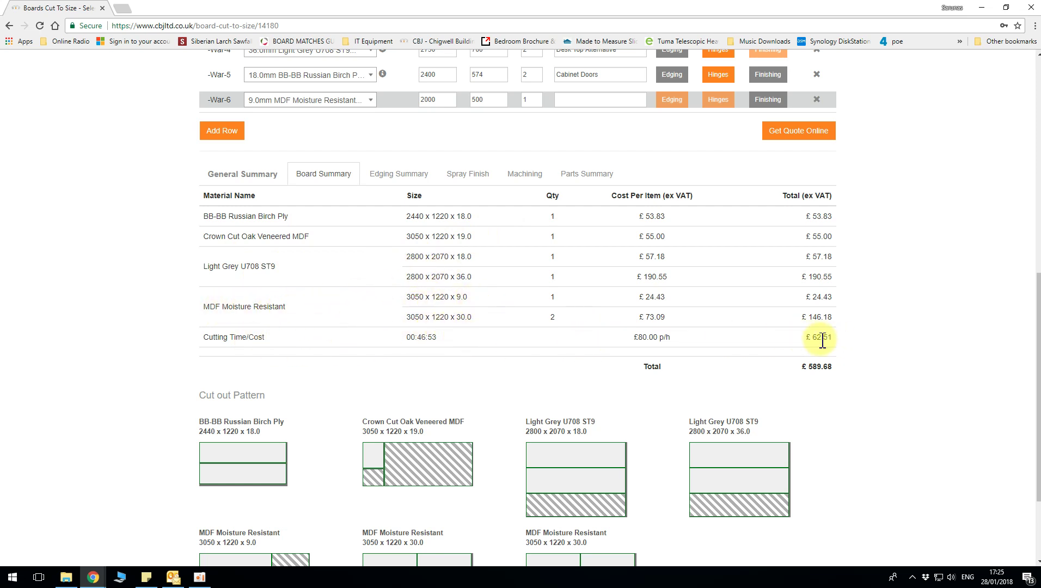
scroll(748, 345, down, 3)
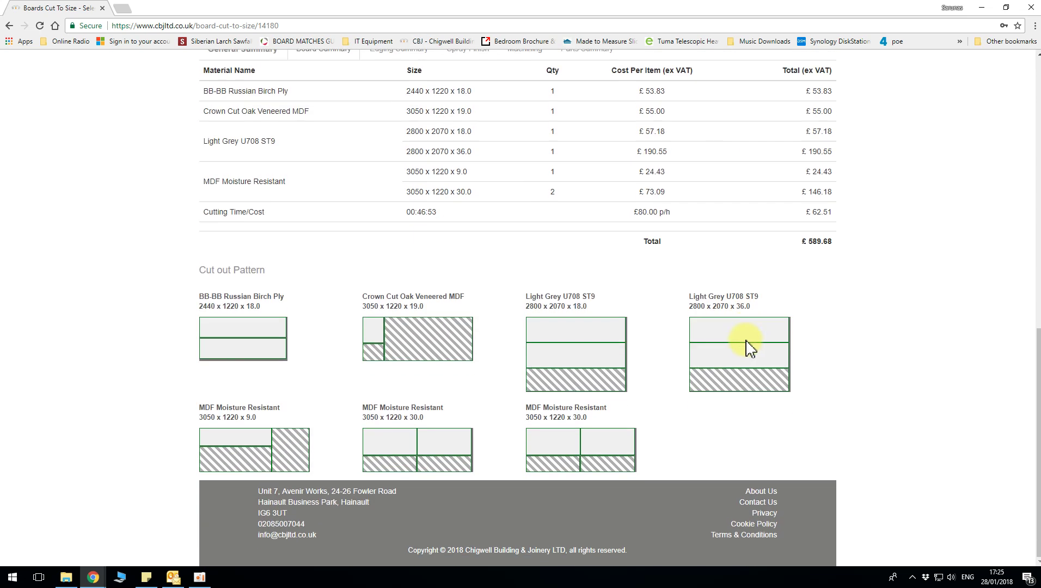
scroll(592, 345, up, 2)
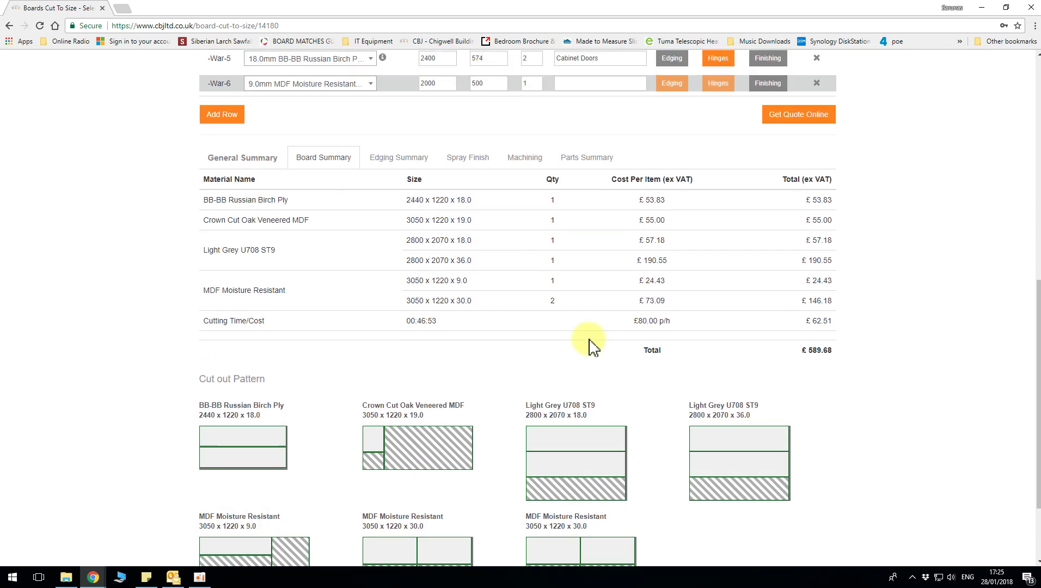
scroll(575, 351, down, 2)
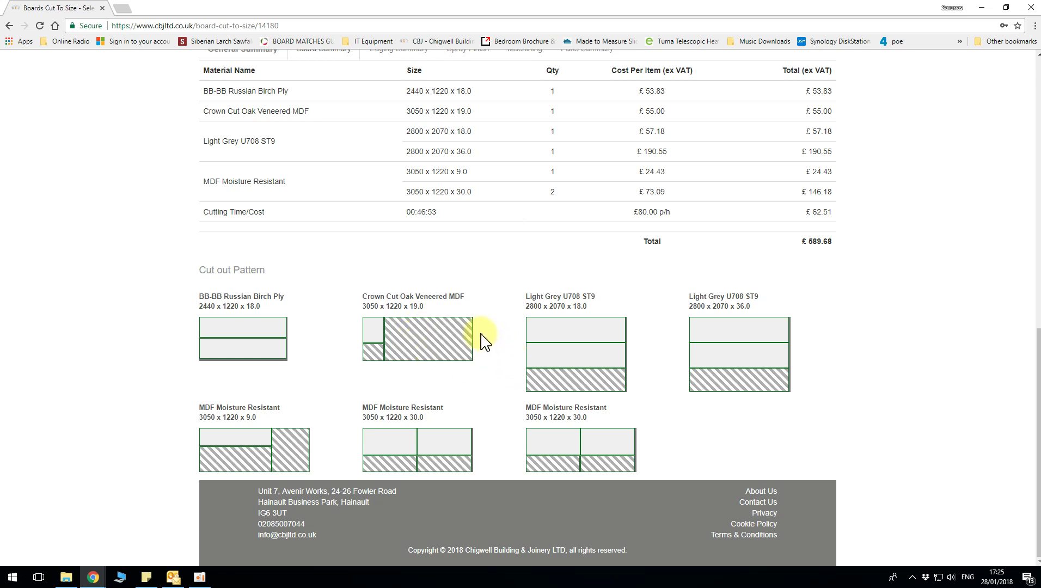
Review the quote's edging, spray finish and machining cost breakdowns
scroll(479, 338, up, 2)
click(405, 157)
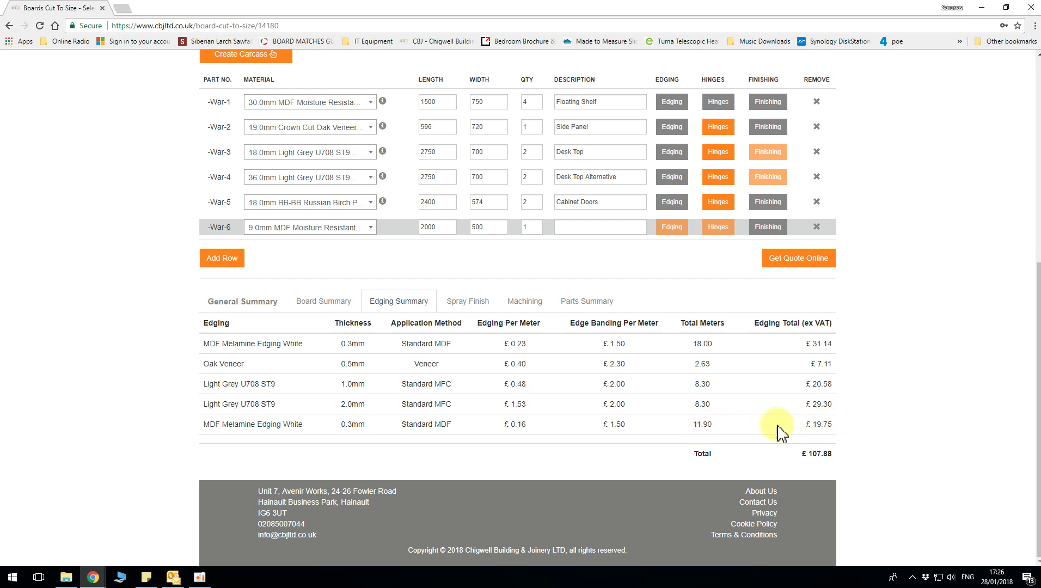
click(470, 303)
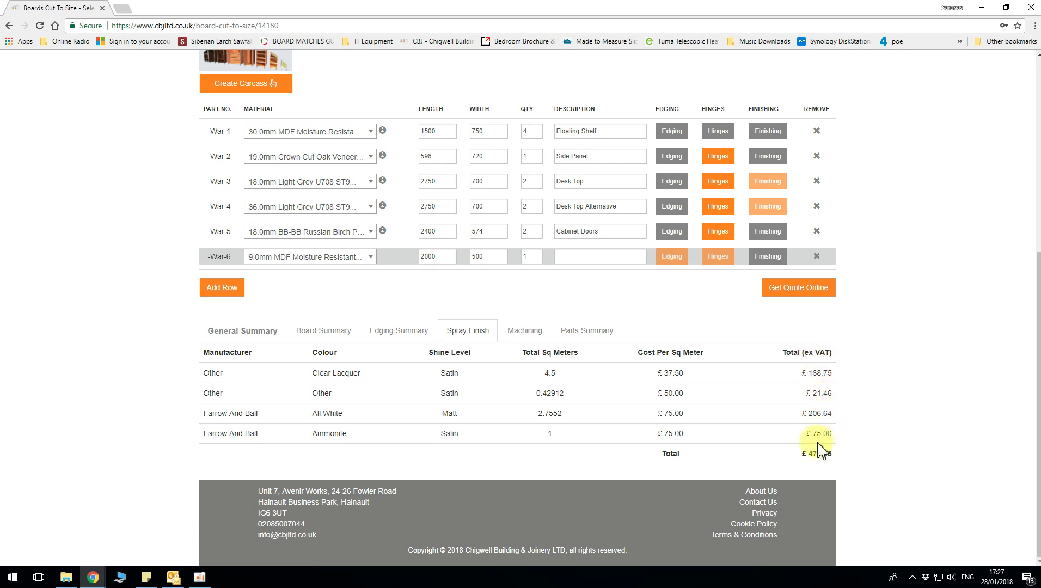
click(524, 330)
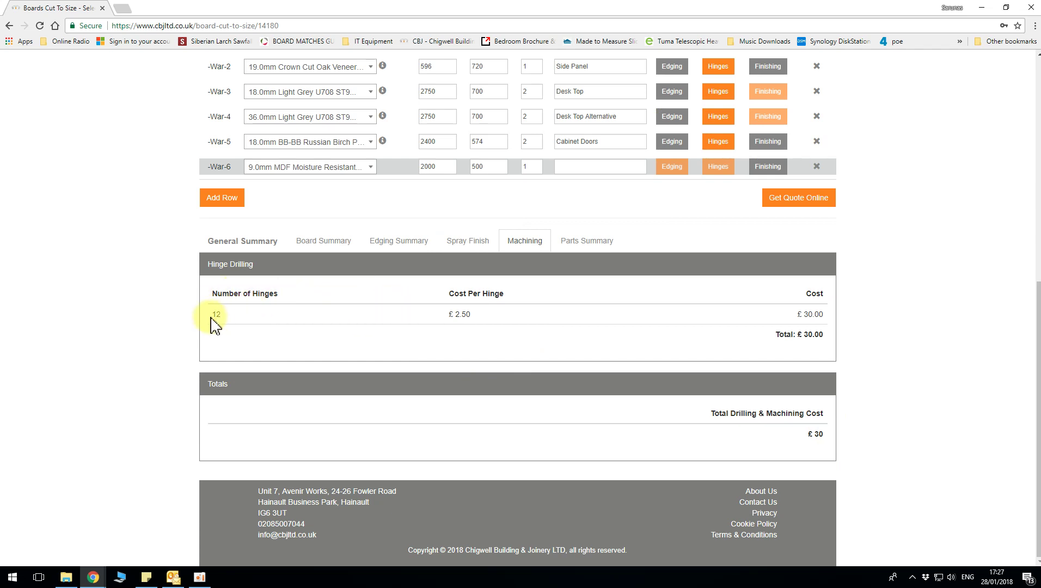
scroll(499, 144, up, 2)
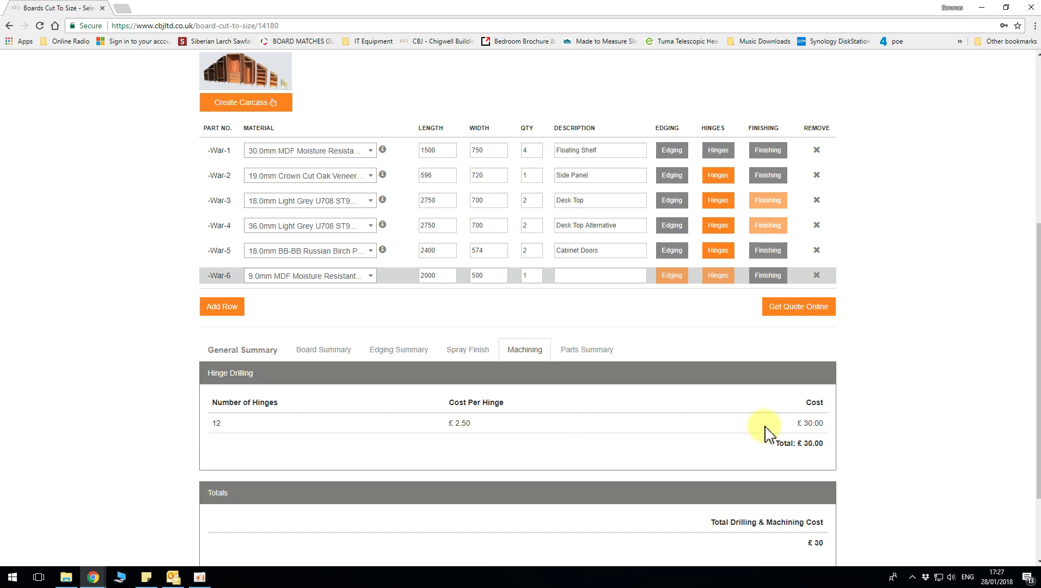
scroll(765, 428, down, 2)
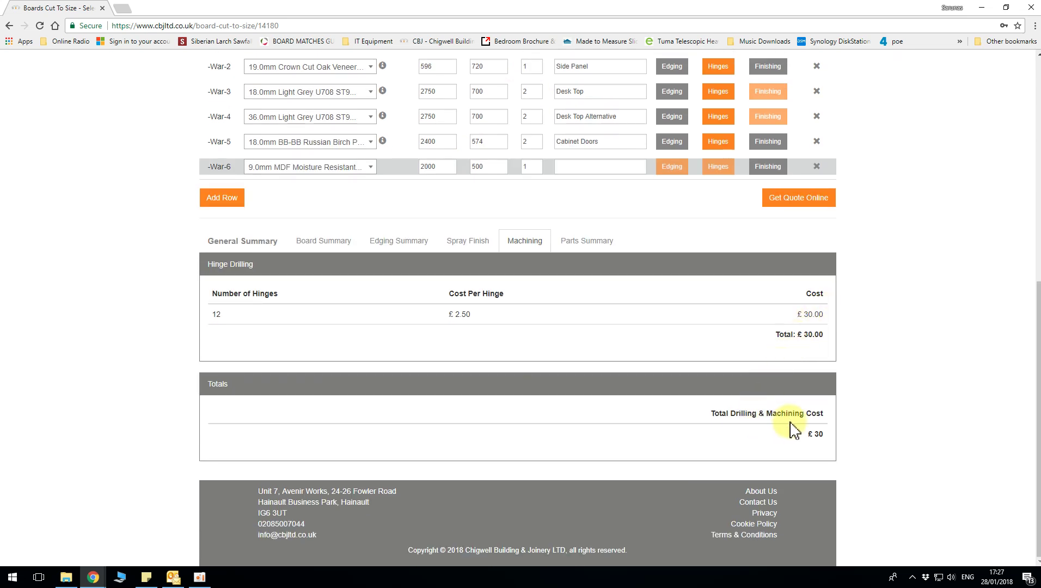
scroll(787, 428, up, 2)
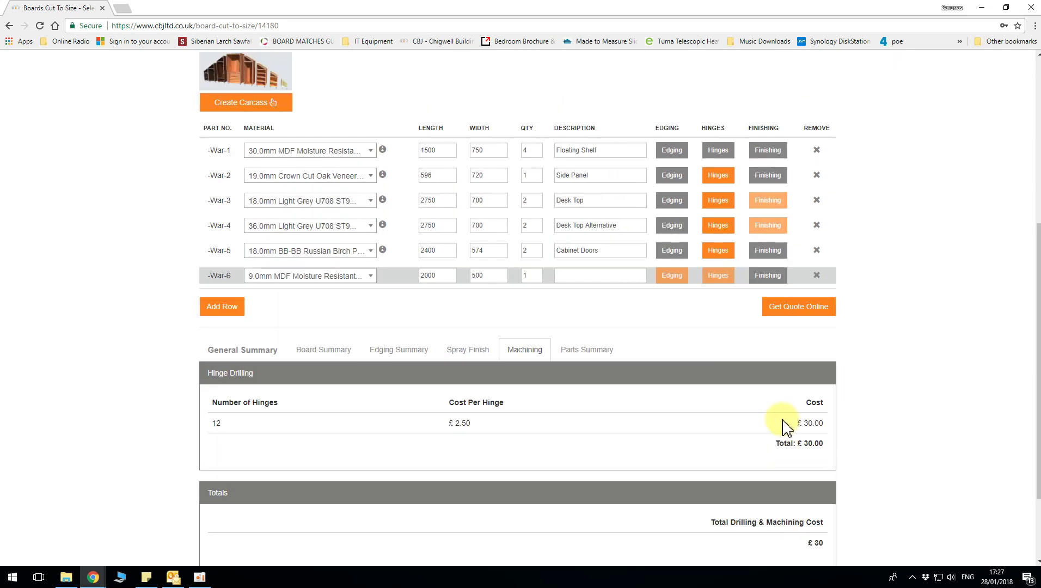
Review the parts summary of all cut-to-size panels, including their edging and spray finish details
click(577, 355)
scroll(490, 395, down, 8)
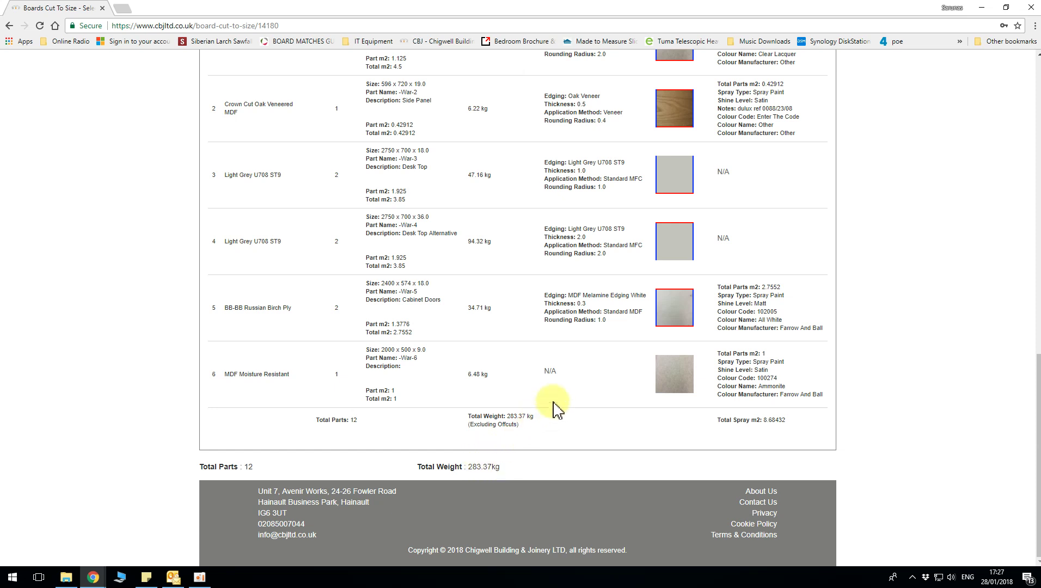
scroll(707, 377, up, 2)
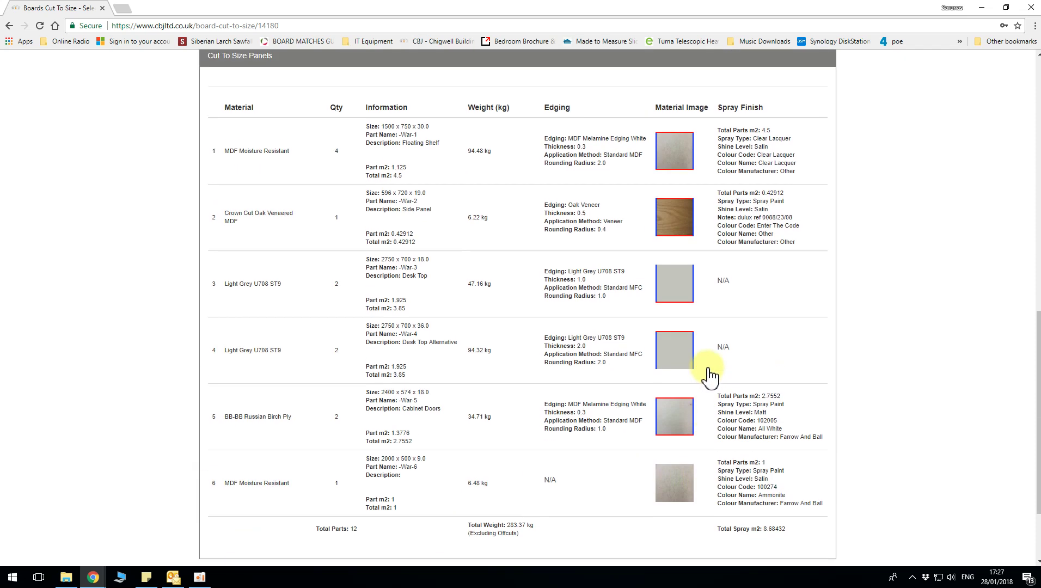
scroll(713, 237, up, 2)
scroll(724, 236, up, 2)
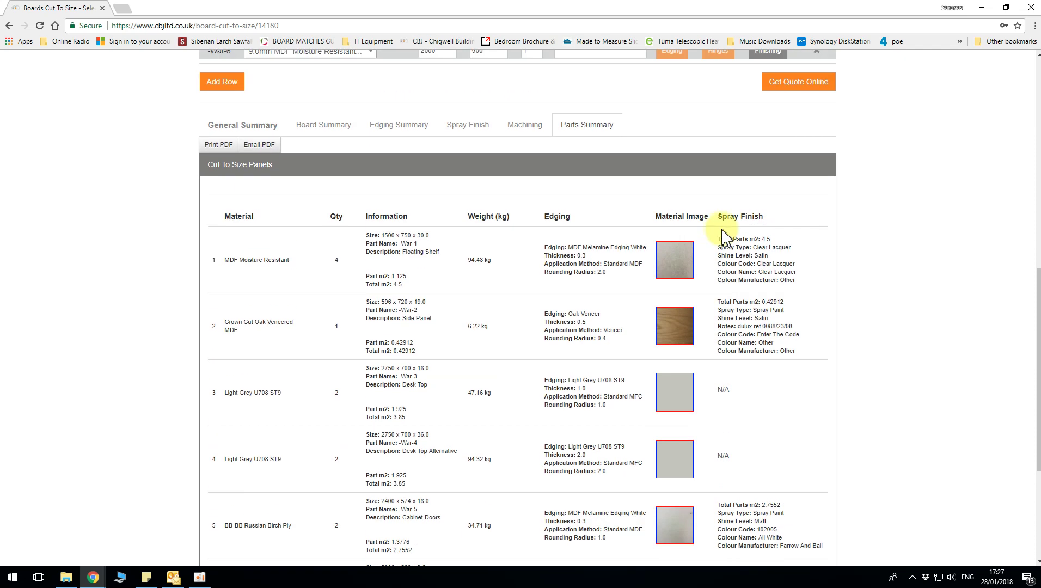
Return to the general summary and show the board cutting preview to examine the offcuts on each board
click(230, 238)
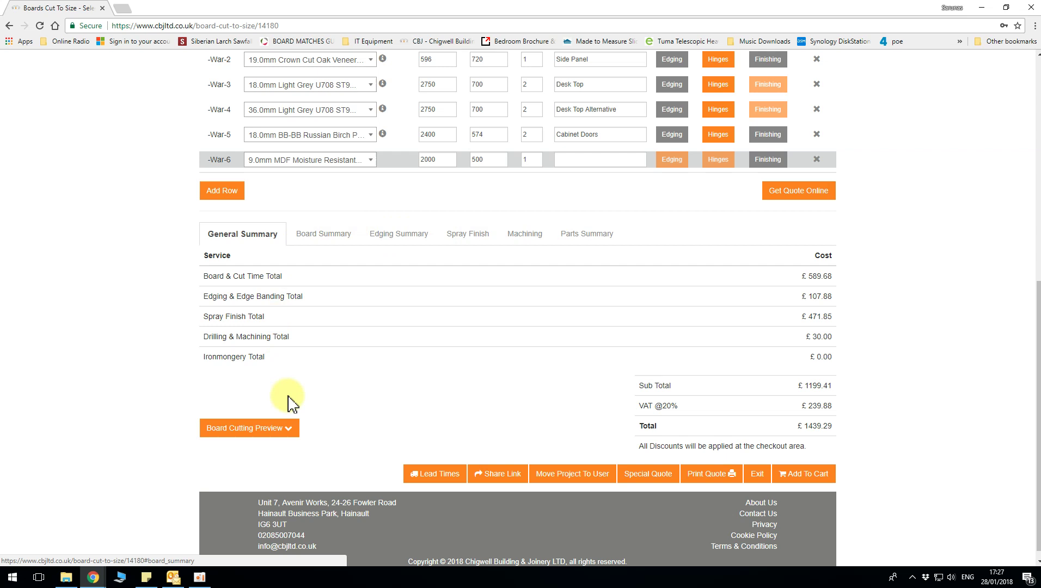
click(262, 432)
scroll(285, 406, down, 1)
scroll(284, 402, down, 4)
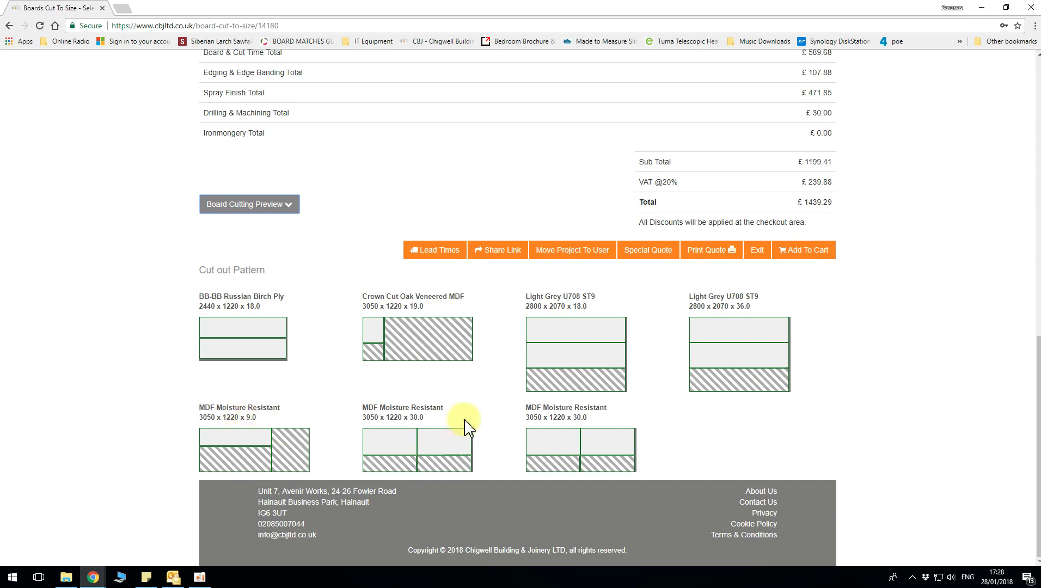
scroll(551, 430, up, 2)
scroll(542, 418, up, 3)
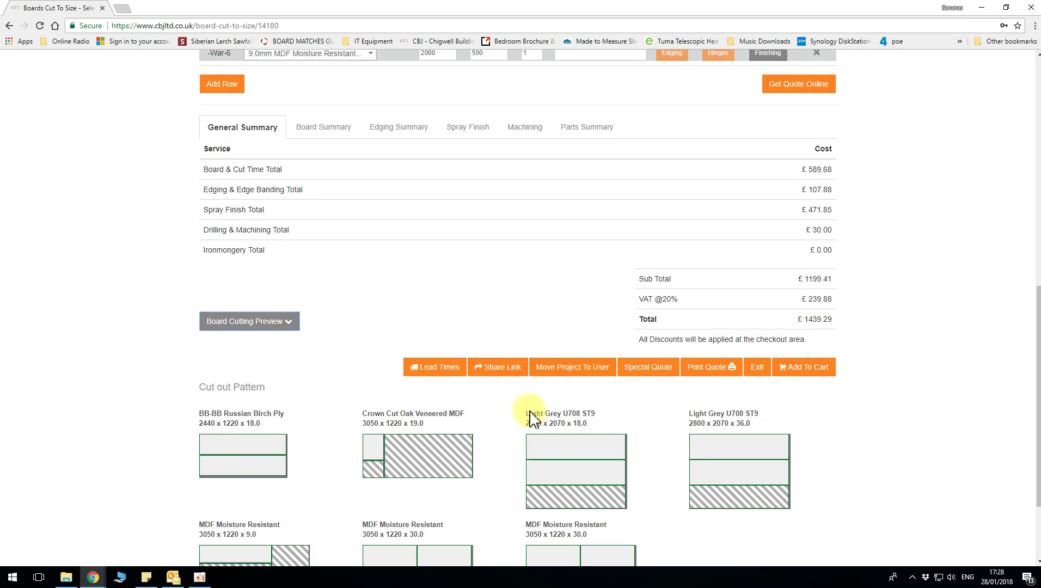
scroll(523, 422, down, 3)
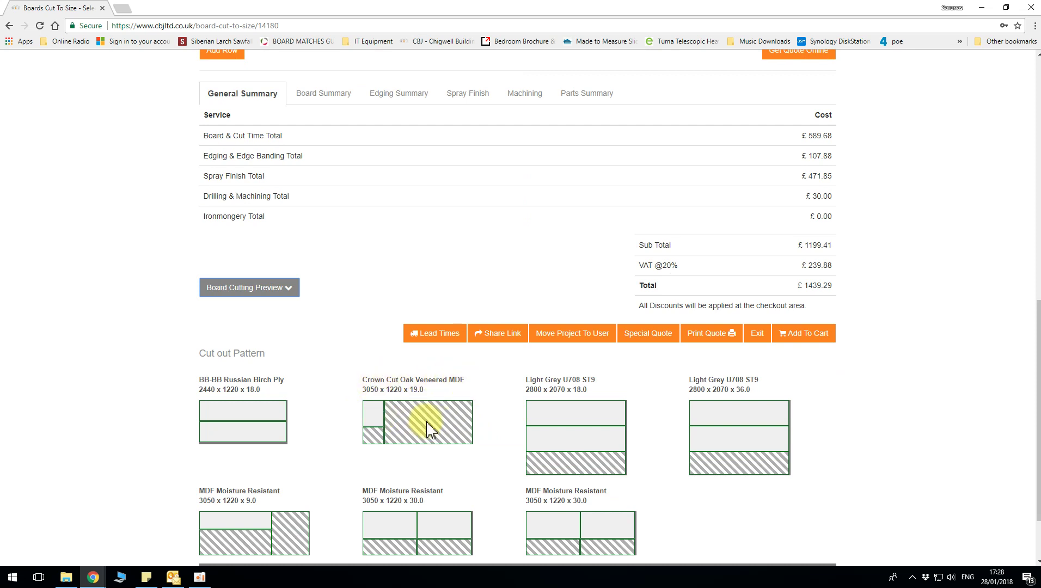
Add one new part row and set its material to 19.0mm Crown Cut Oak Veneered MDF
scroll(428, 427, up, 6)
click(231, 385)
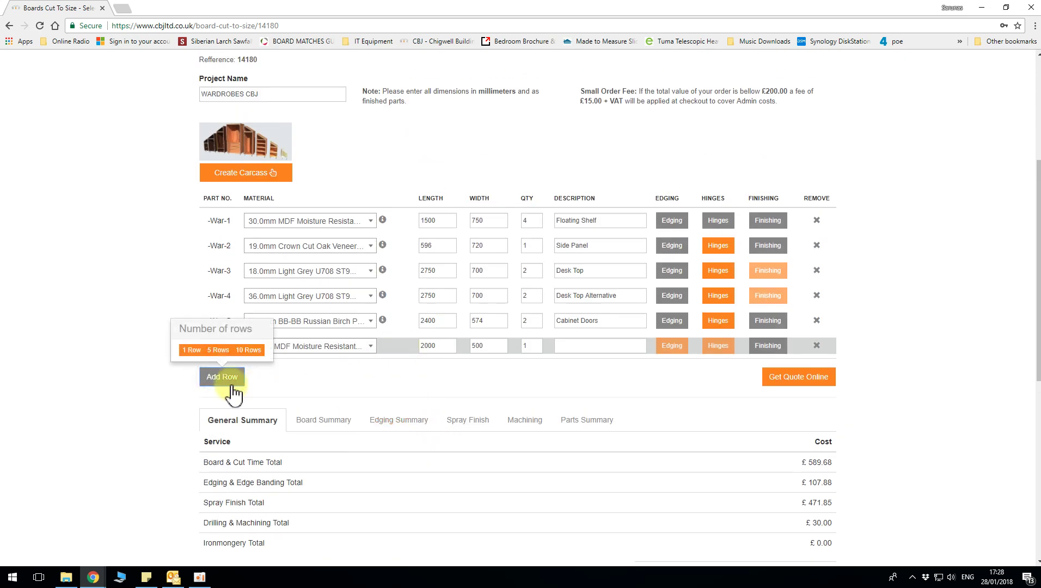
click(192, 349)
click(277, 371)
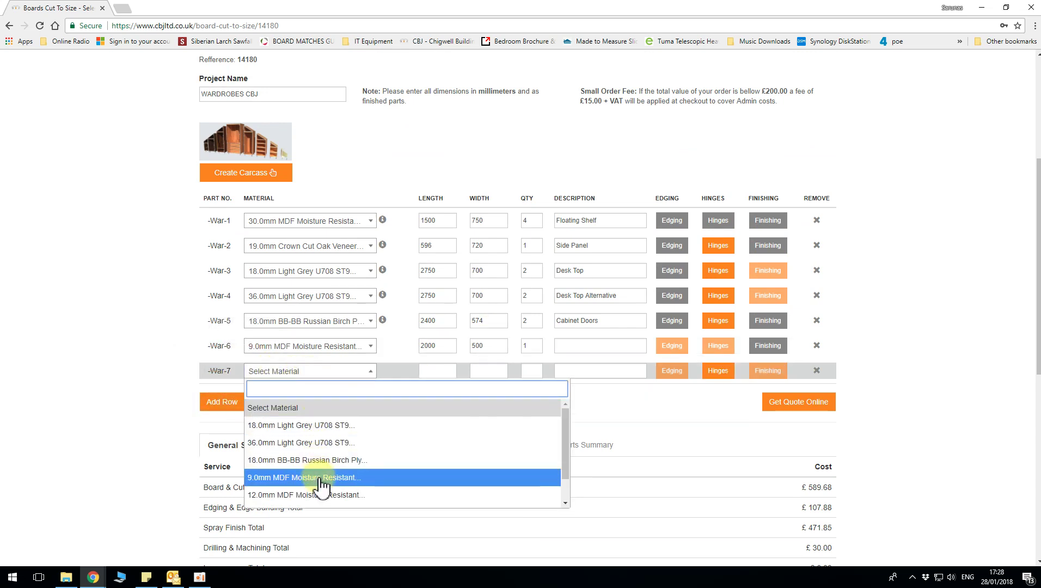
scroll(323, 487, down, 2)
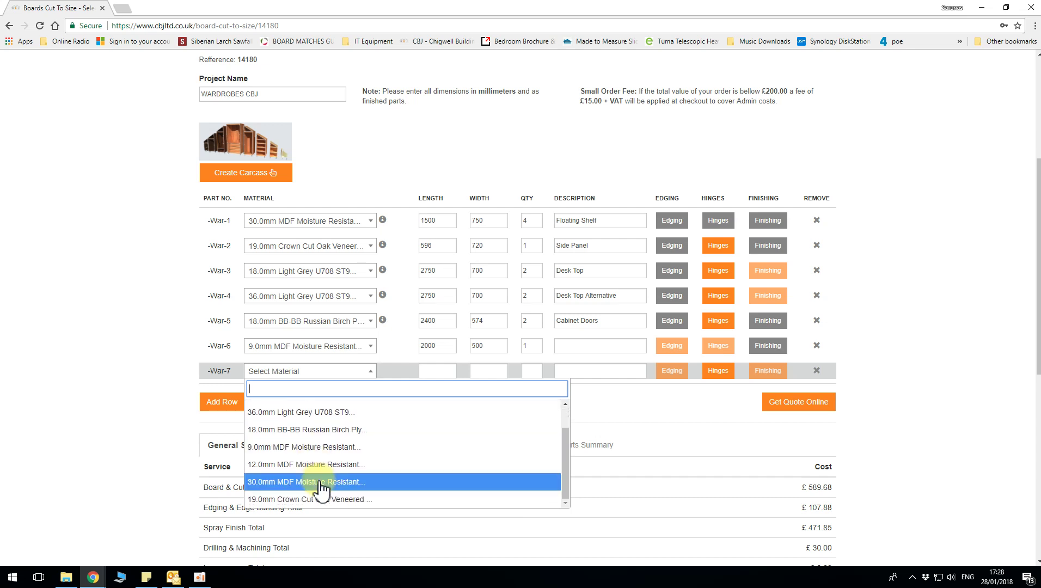
click(329, 499)
Give the new oak veneered part length 2400, width 600, quantity 2 and the description "doors"
click(437, 370)
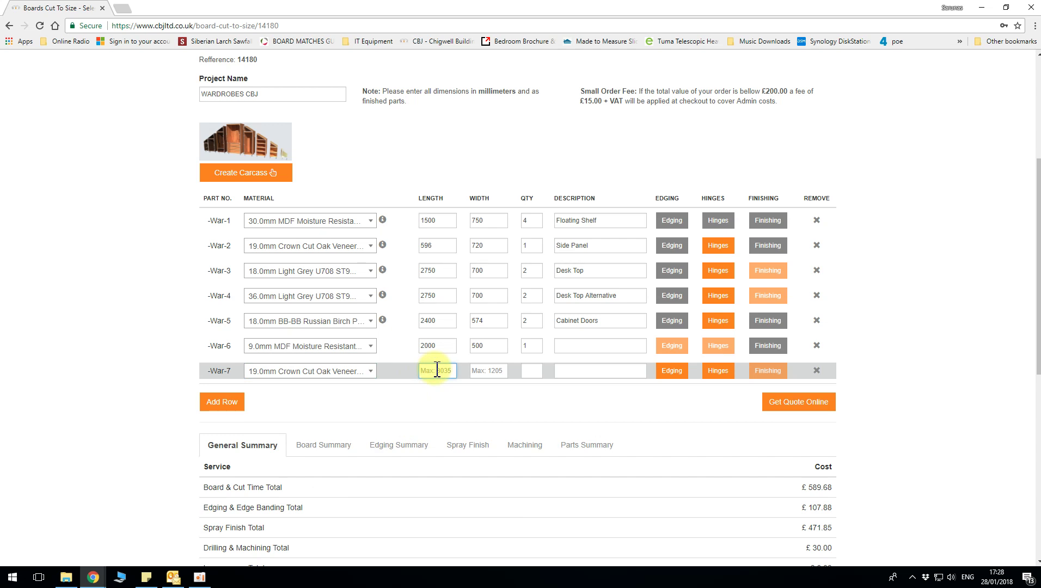
scroll(404, 399, down, 7)
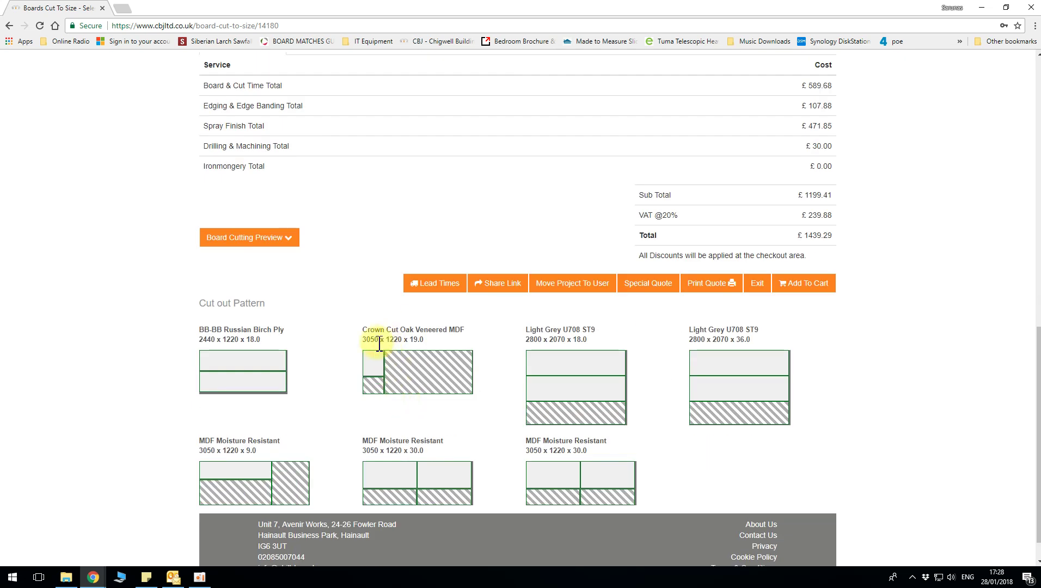
scroll(378, 373, up, 6)
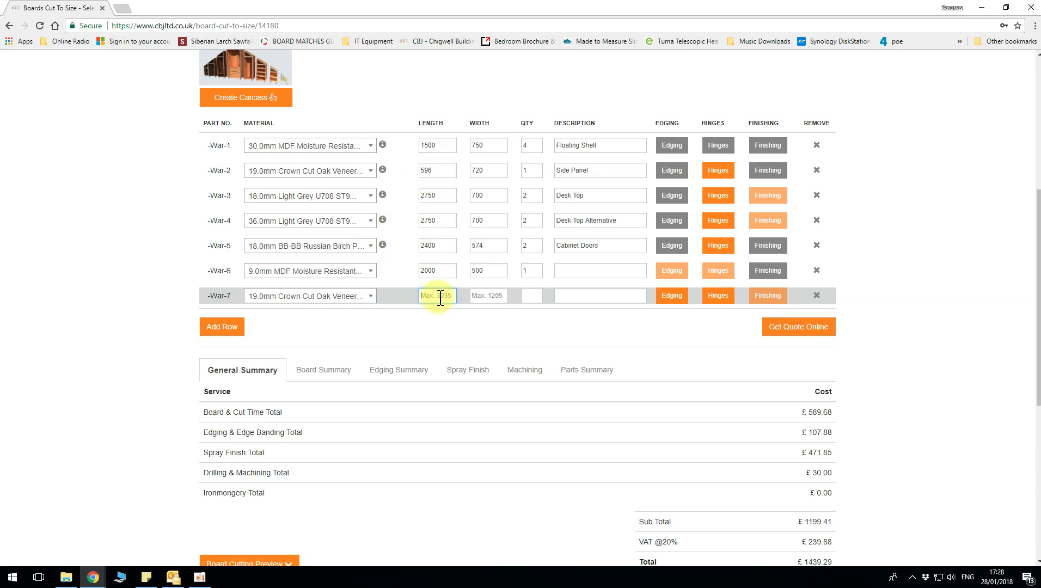
text(400)
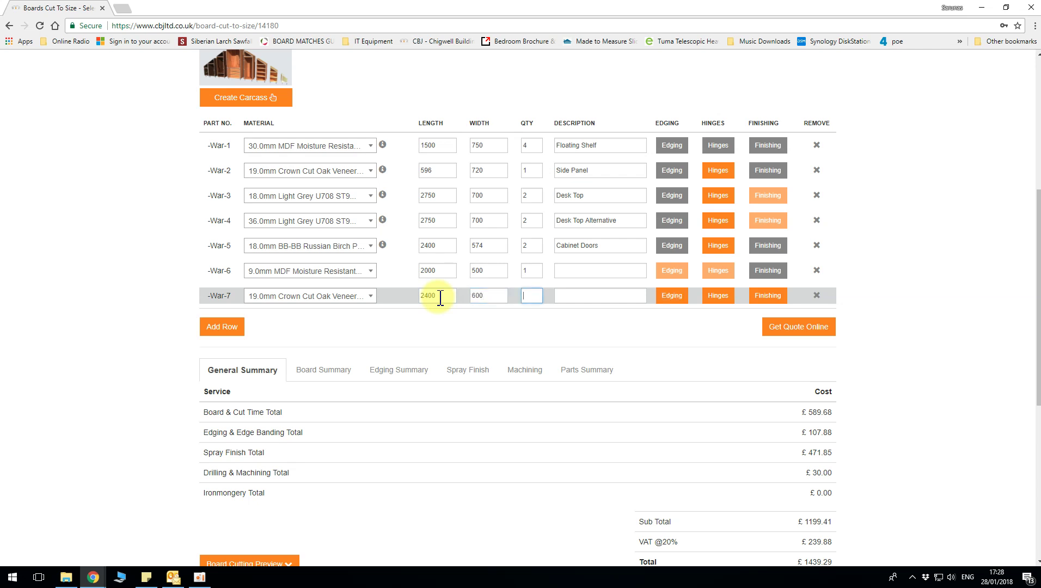
click(582, 298)
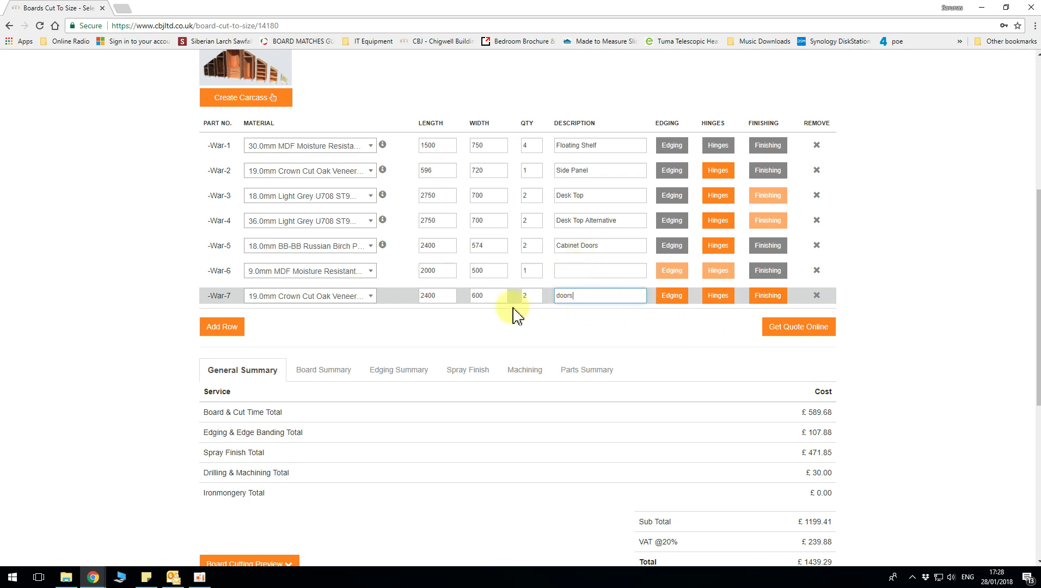
Check the Crown Cut Oak cut-out pattern, and recalculate the online quote with the added doors
scroll(474, 266, down, 4)
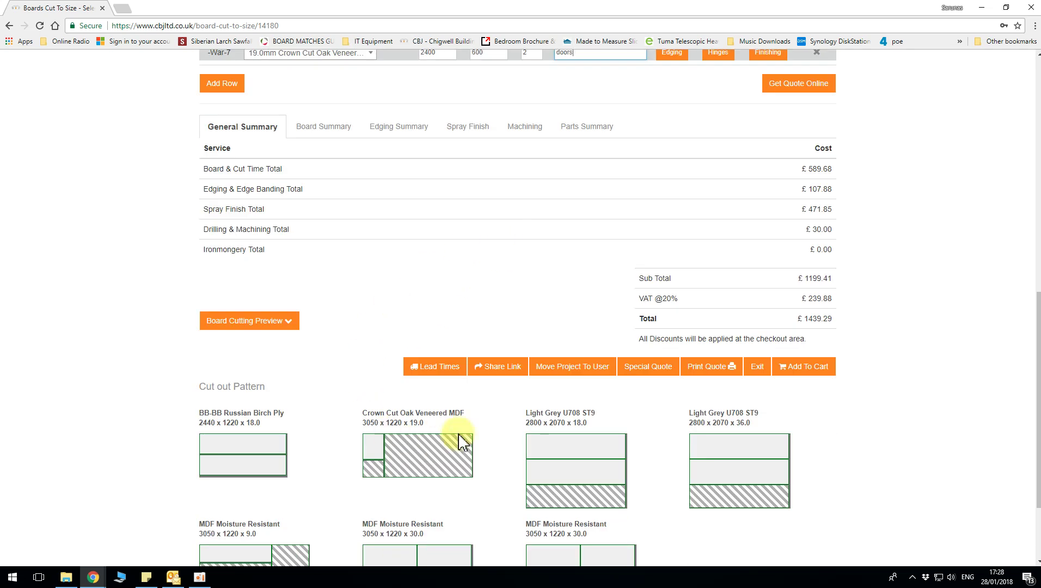
scroll(485, 353, up, 2)
scroll(463, 441, down, 3)
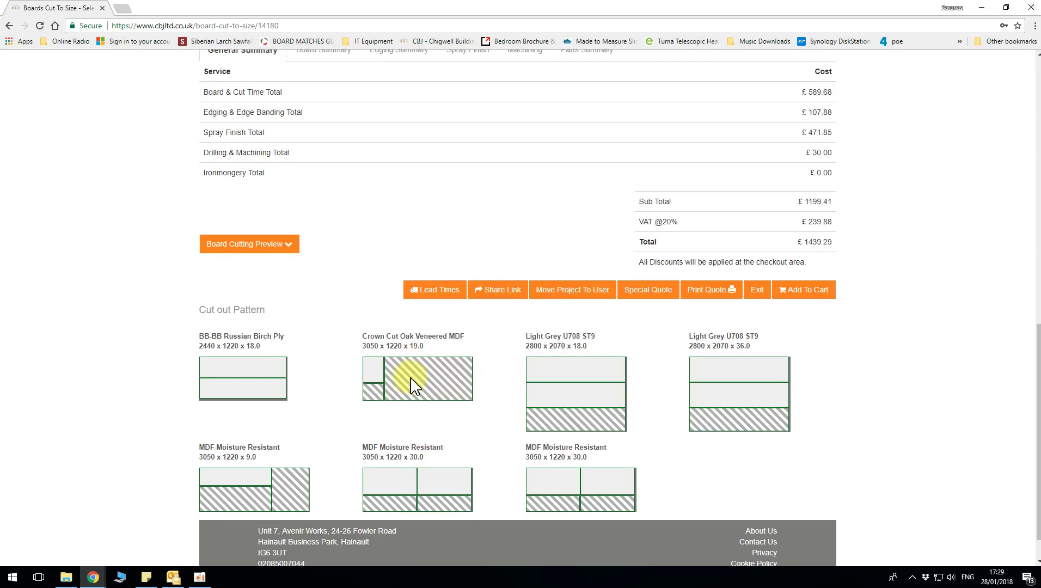
scroll(446, 370, up, 2)
click(805, 116)
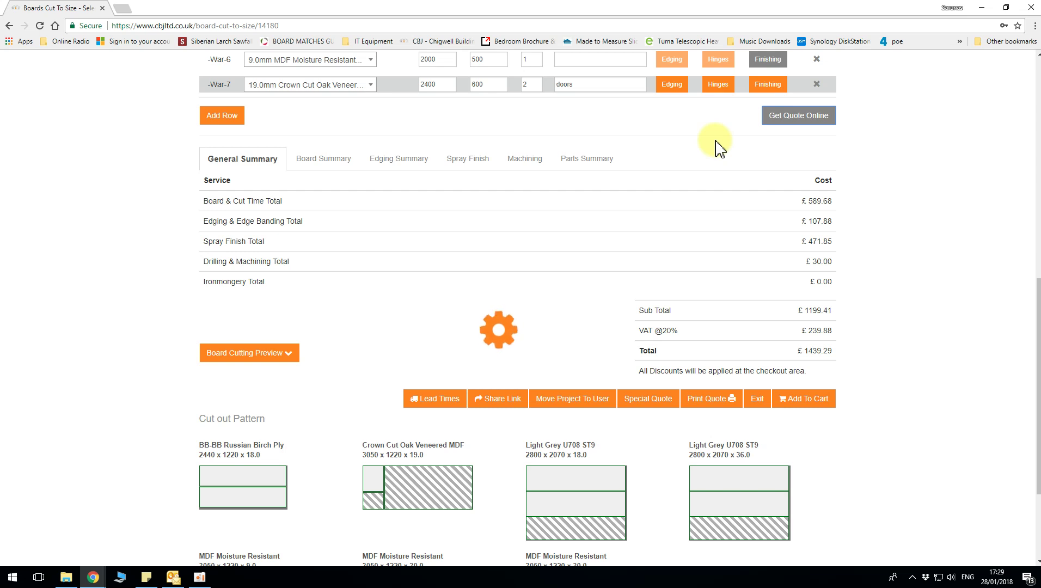
Show the recalculated quote's board cutting preview and examine how the doors fit on the Crown Cut Oak board
scroll(719, 148, up, 3)
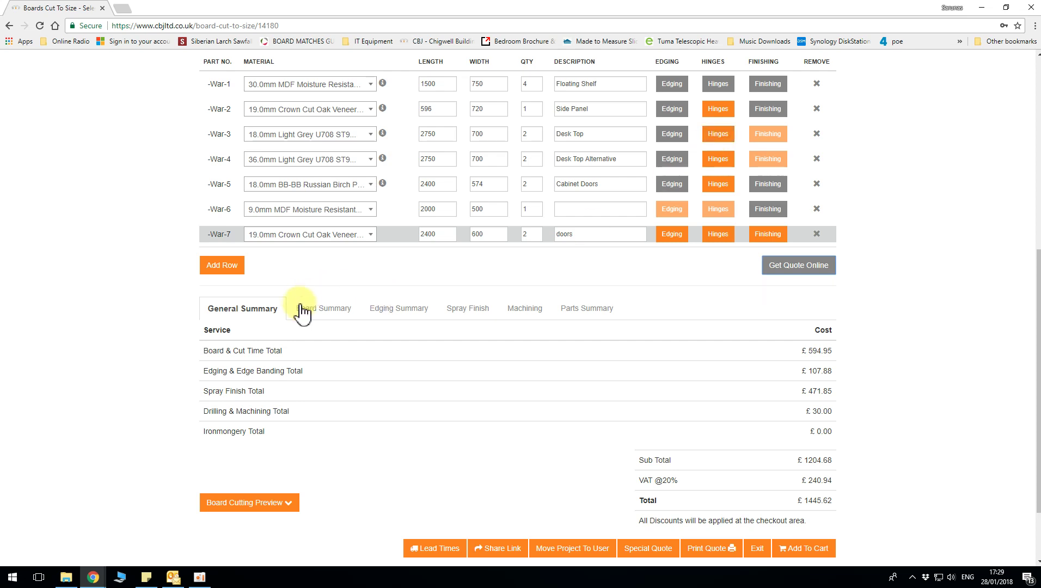
click(257, 505)
scroll(346, 453, down, 5)
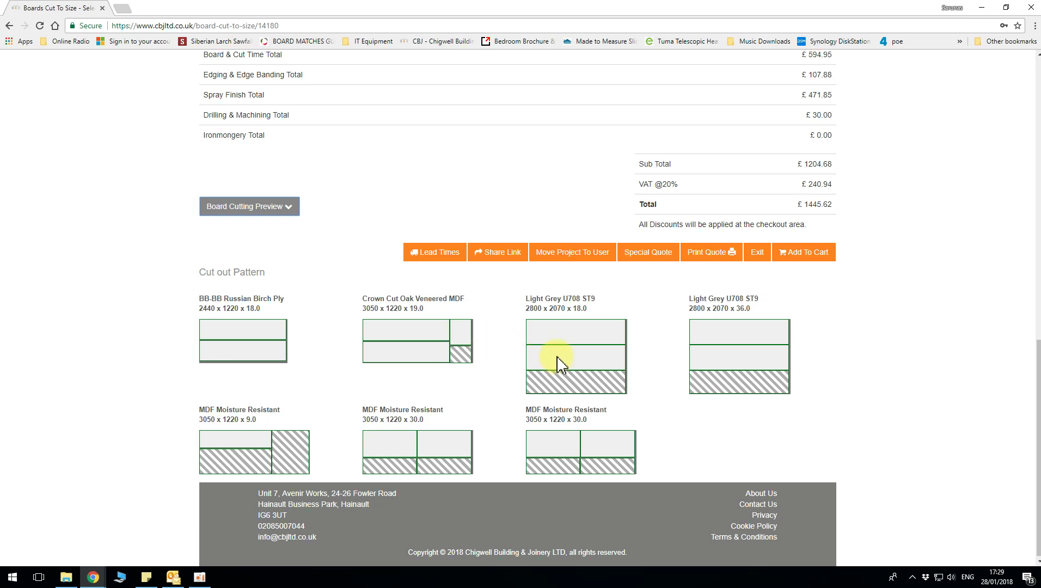
scroll(558, 362, up, 6)
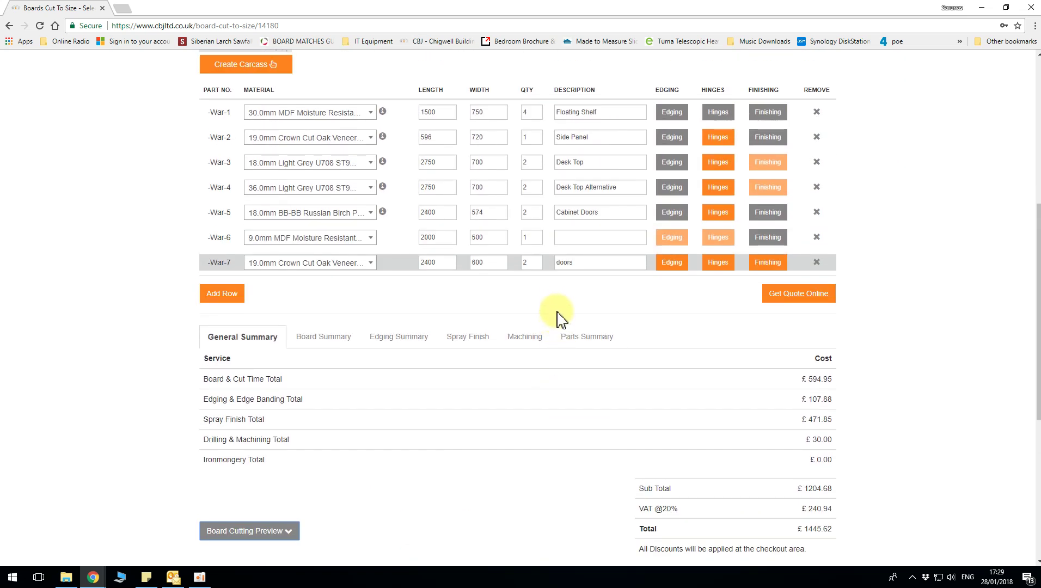